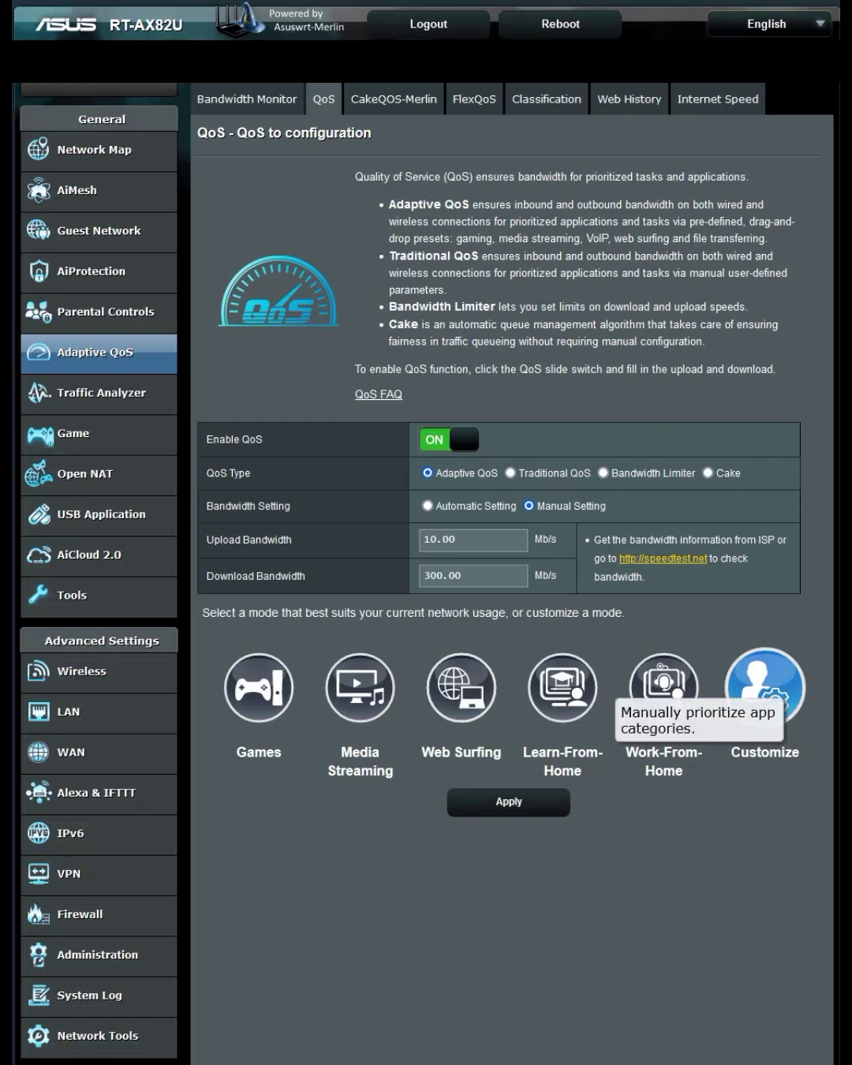
Save the customized Adaptive QoS priority order, ranked from Gaming as highest to File Transferring as lowest
click(764, 688)
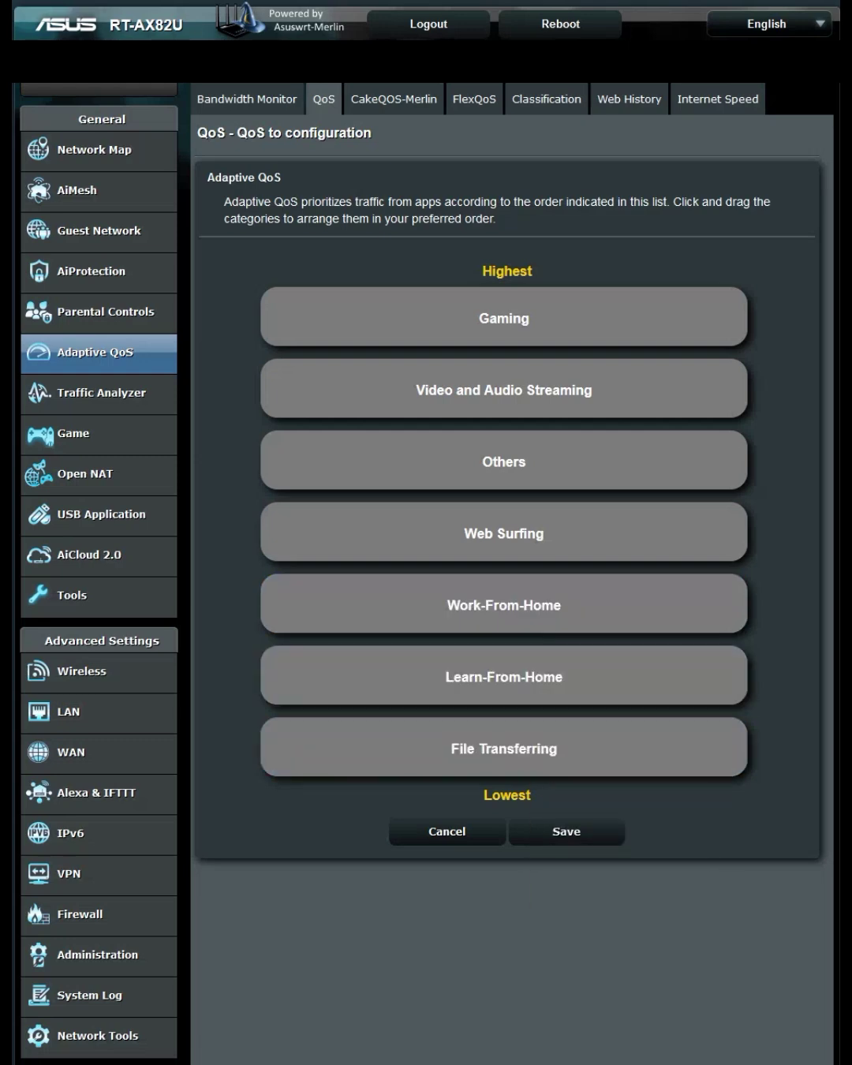
click(567, 831)
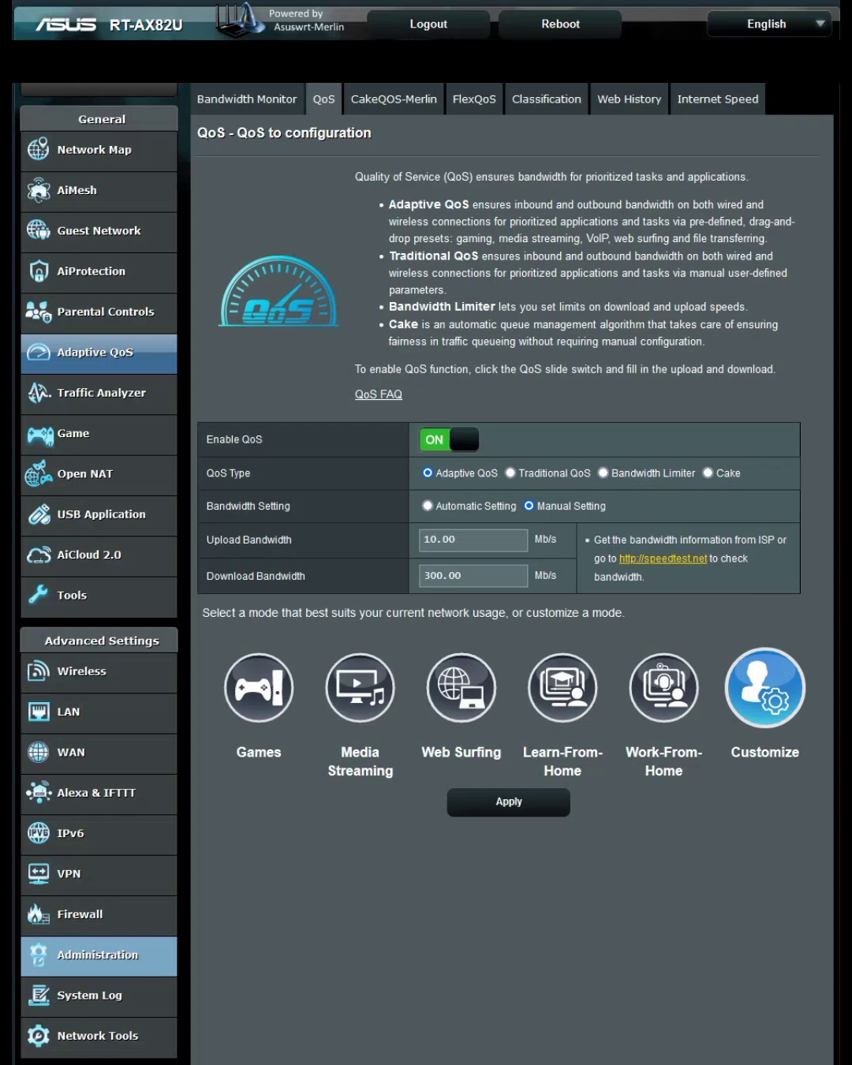
Open the system administration settings and check the option for JFFS custom scripts and configs
click(97, 954)
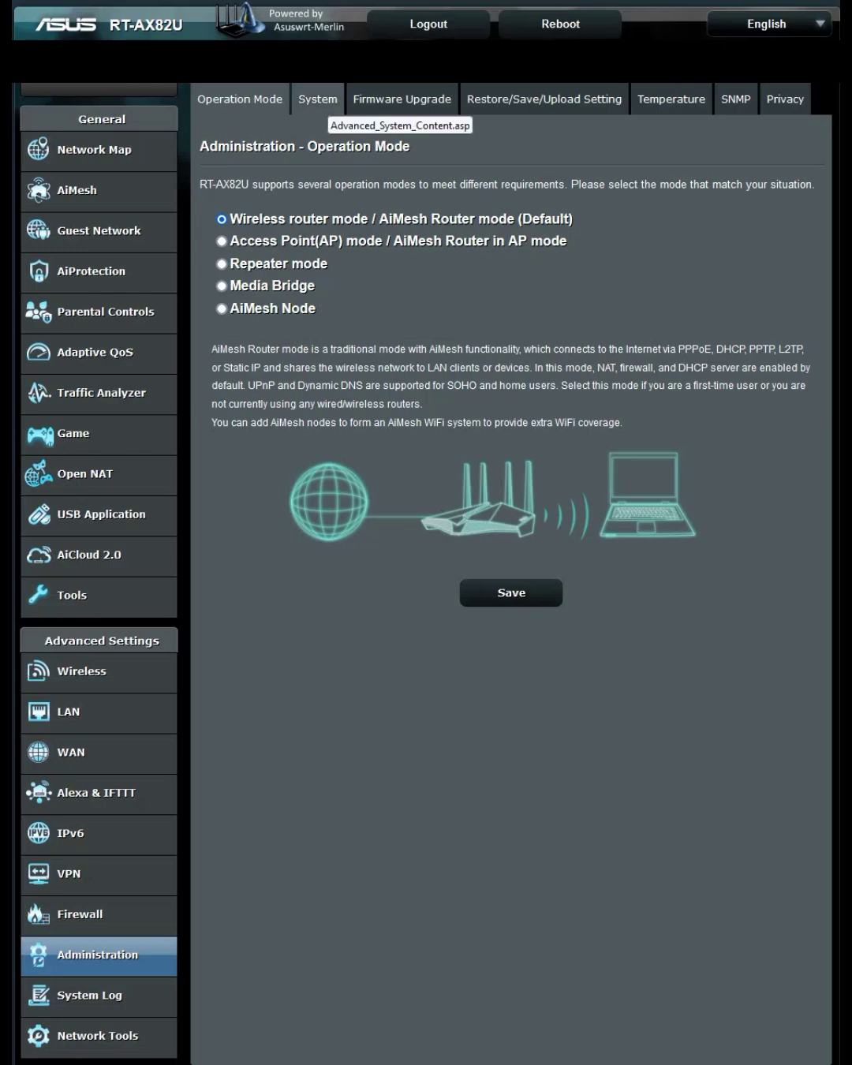
click(317, 99)
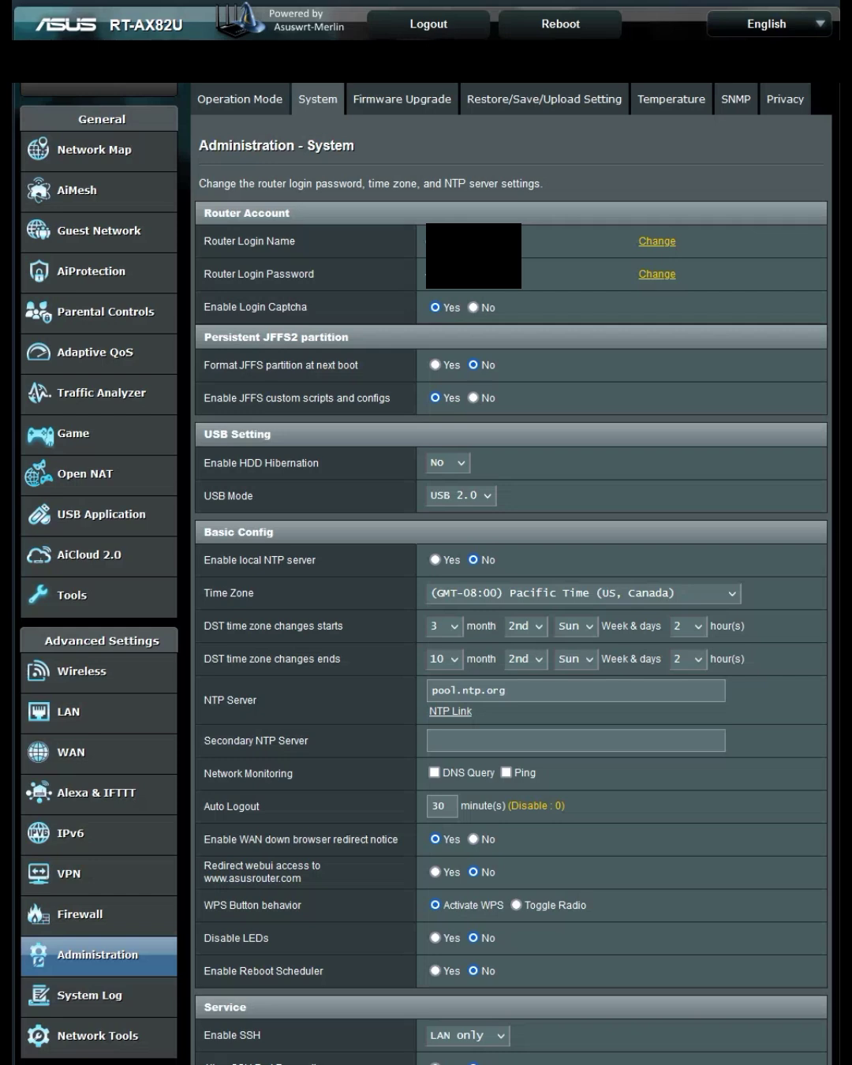
drag(203, 398, 390, 398)
click(420, 375)
Set SSH access to LAN only in the Service settings
scroll(426, 533, down, 9)
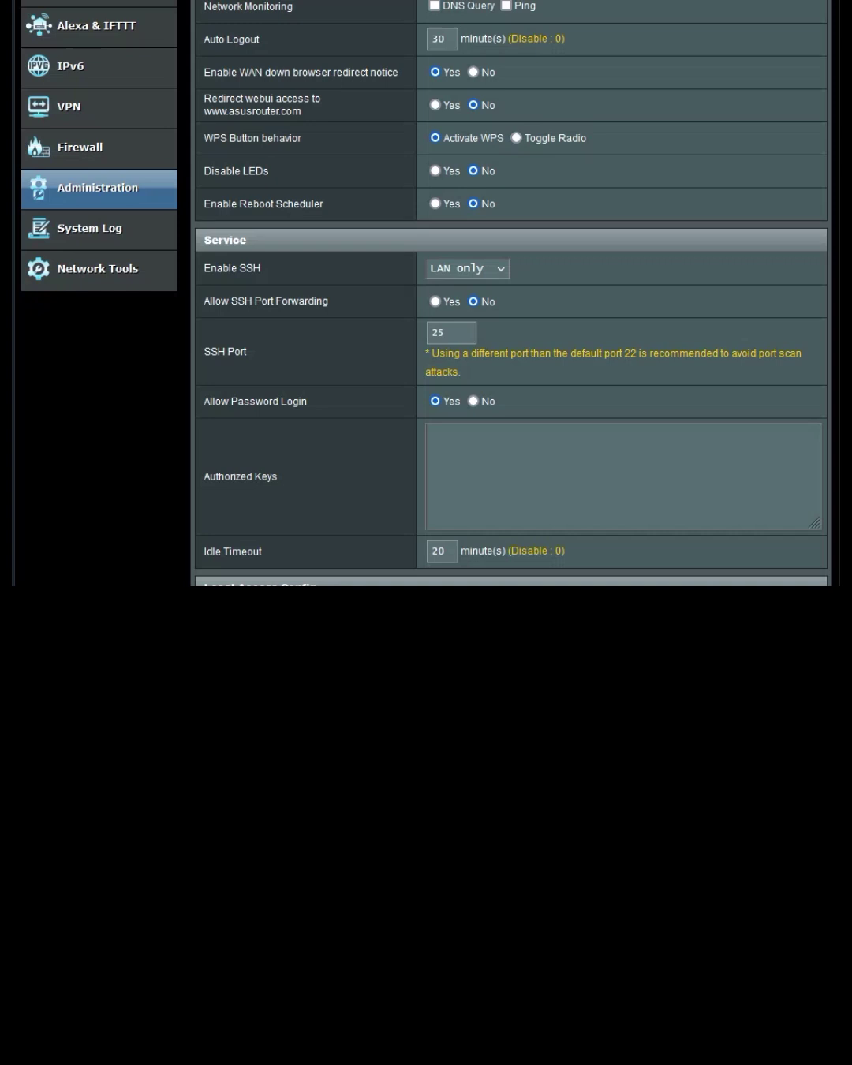
drag(204, 268, 260, 268)
click(260, 268)
click(467, 268)
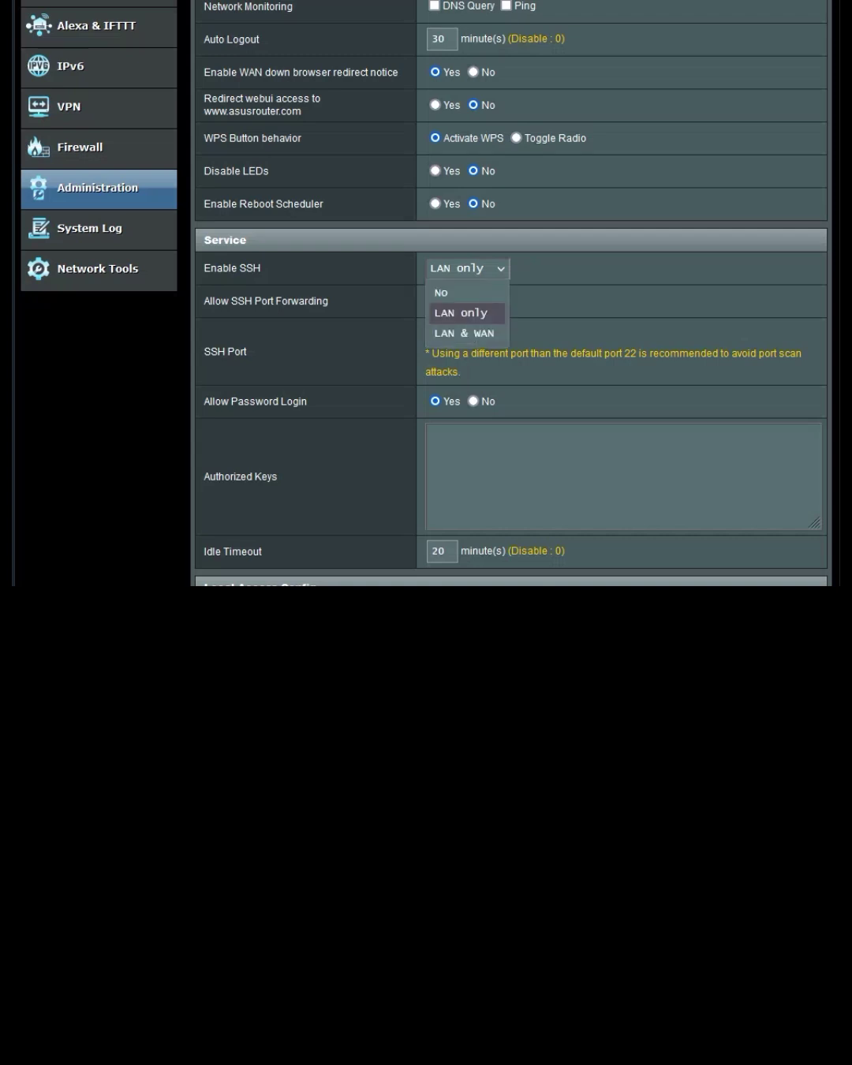
key(Return)
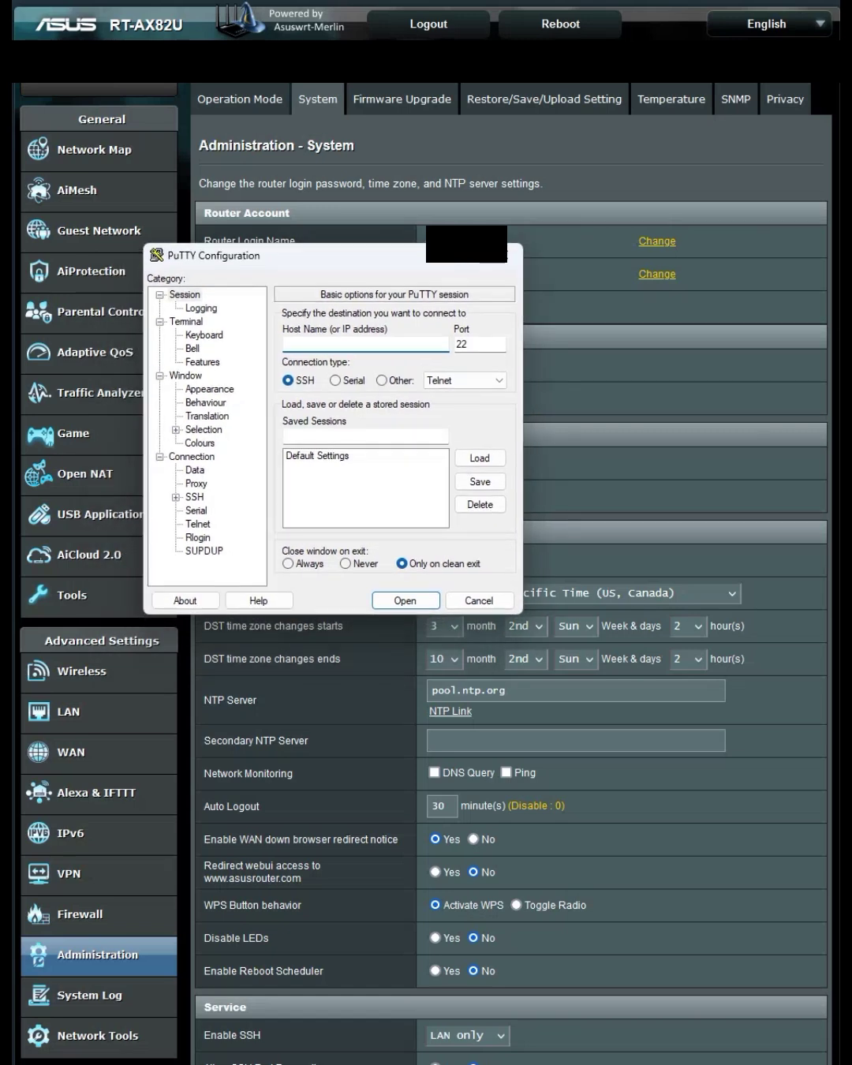
Switch to PuTTY, open an SSH connection to 192.168.50.1 on port 25, and log in with the router account
text(192.168.50.1)
key(Tab)
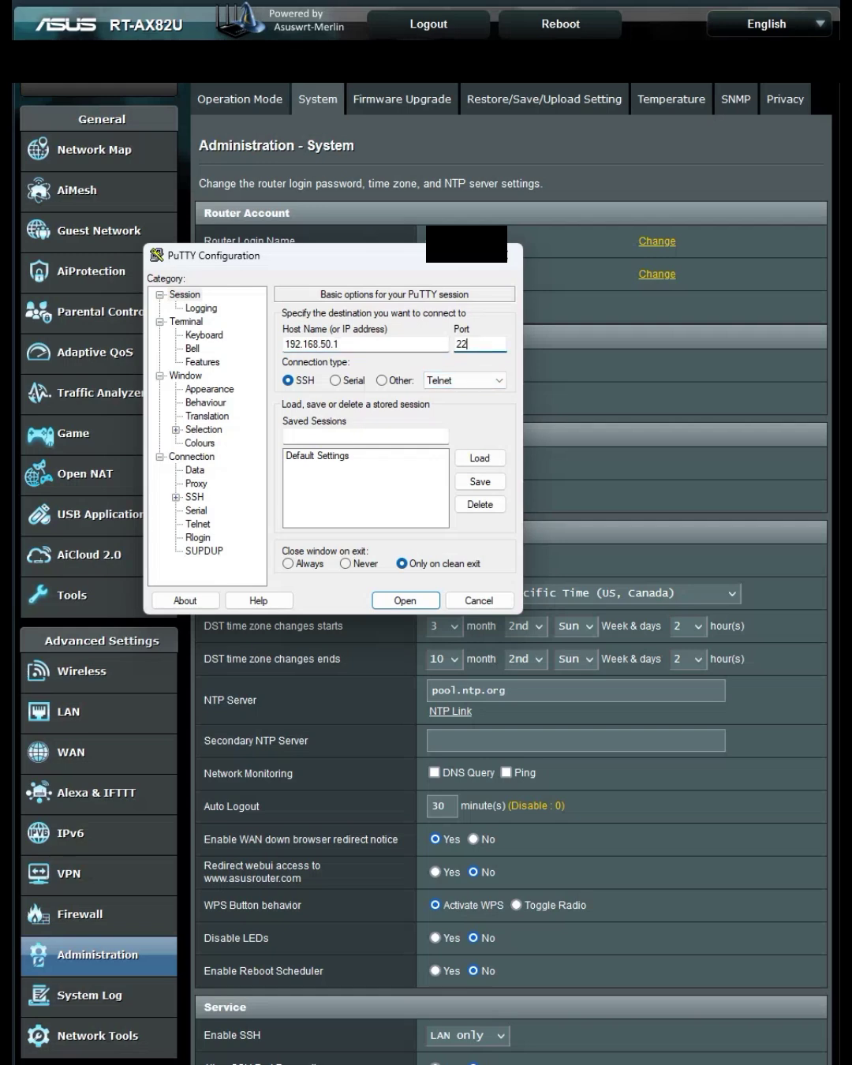
key(BackSpace)
text(5)
click(405, 601)
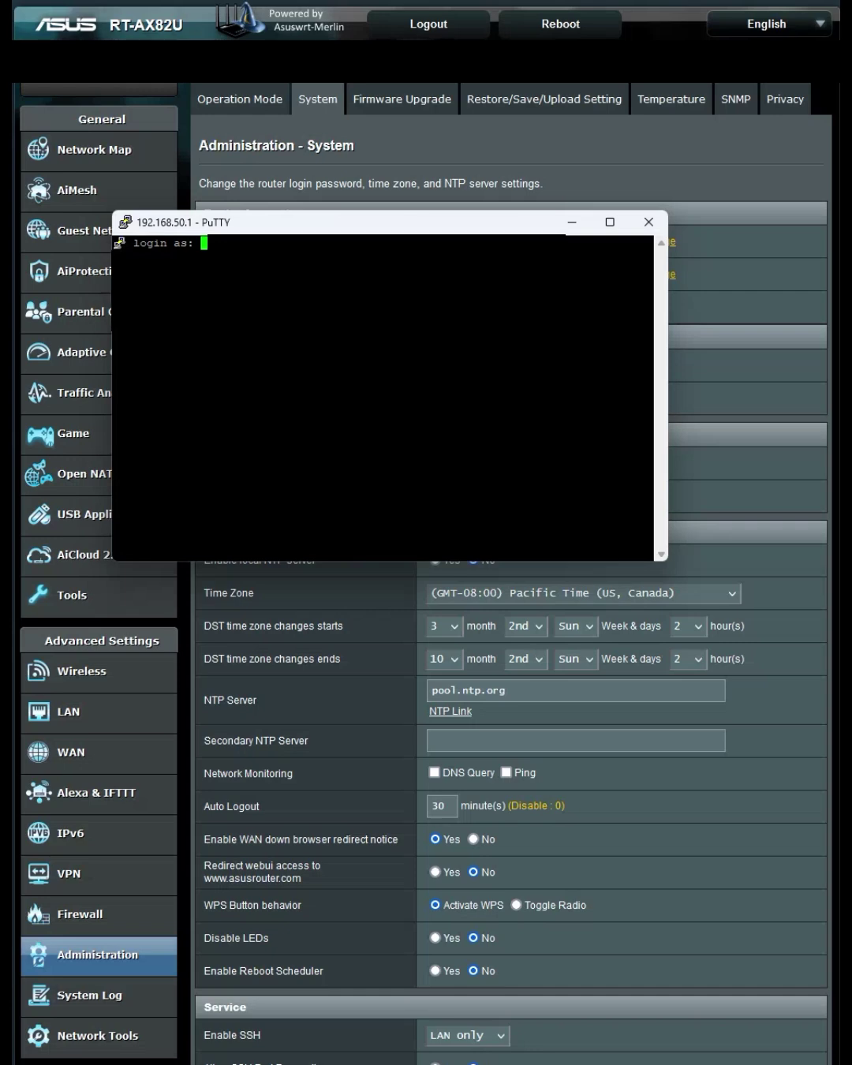
text(c)
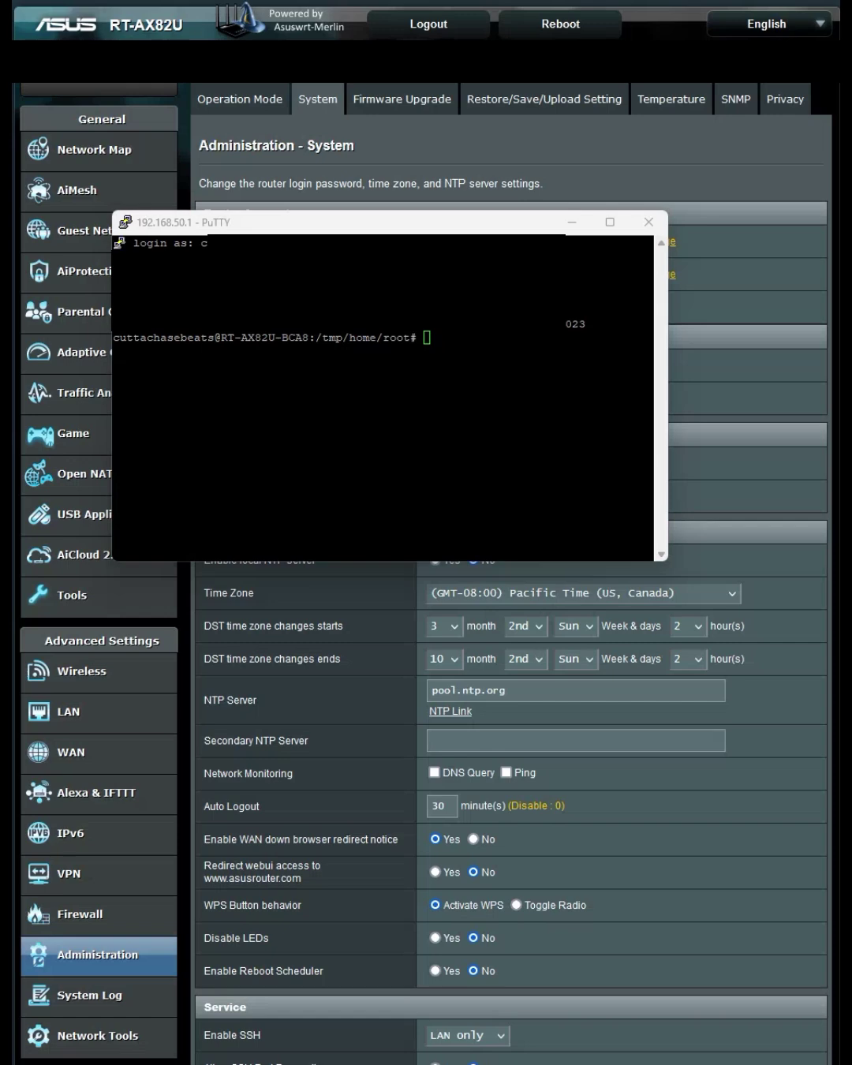
text(/usr/sbin/curl "https://raw.githubusercontent.com/dave14305/FlexQoS/master/flexqos.sh" -o /jffs/addons/flexqos/flexqos.sh --create-dirs && chmod +x /jffs/addons/flexqos/flexqos.sh && sh /jffs/addons/flexqos/flexqos.sh -install)
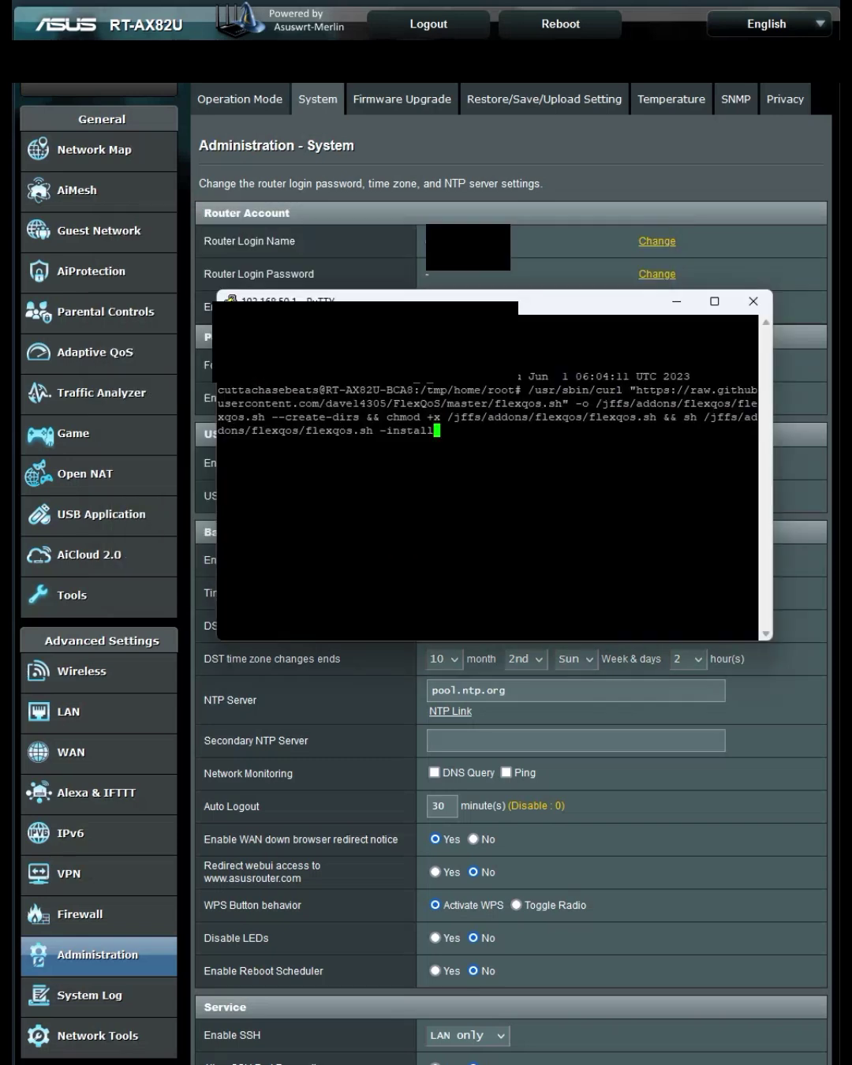
key(Return)
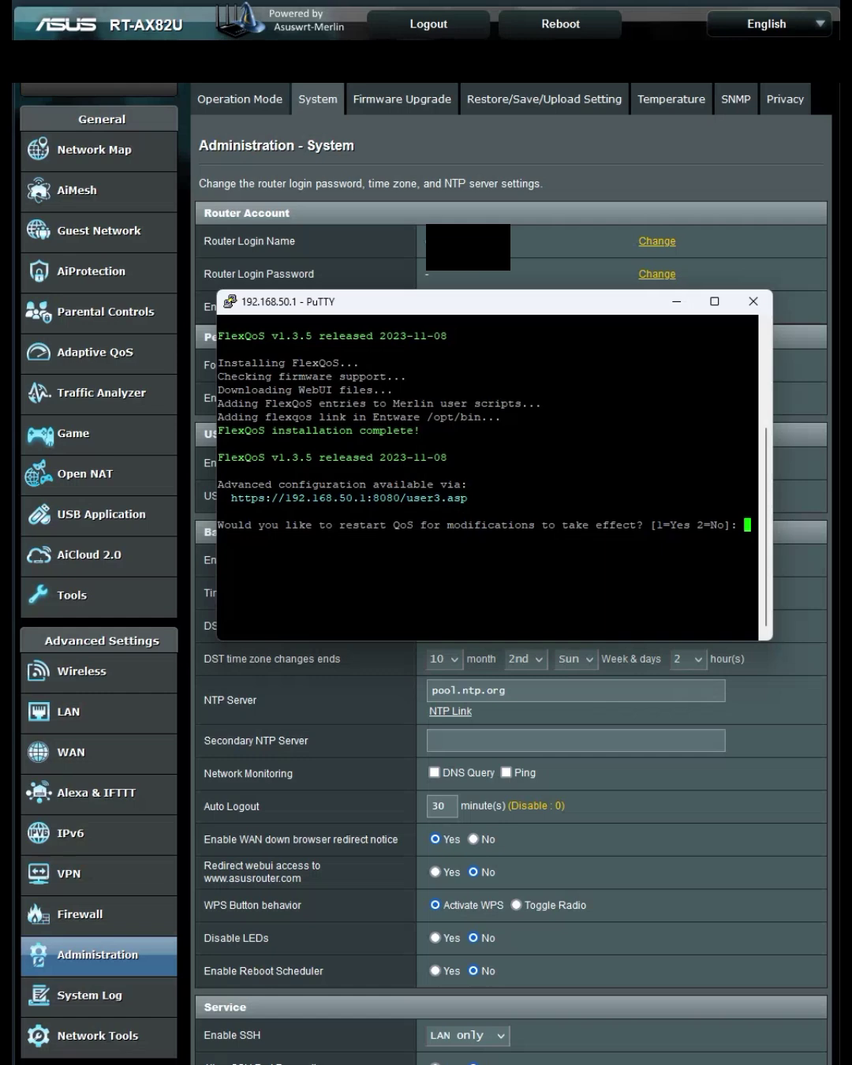
text(1)
key(Return)
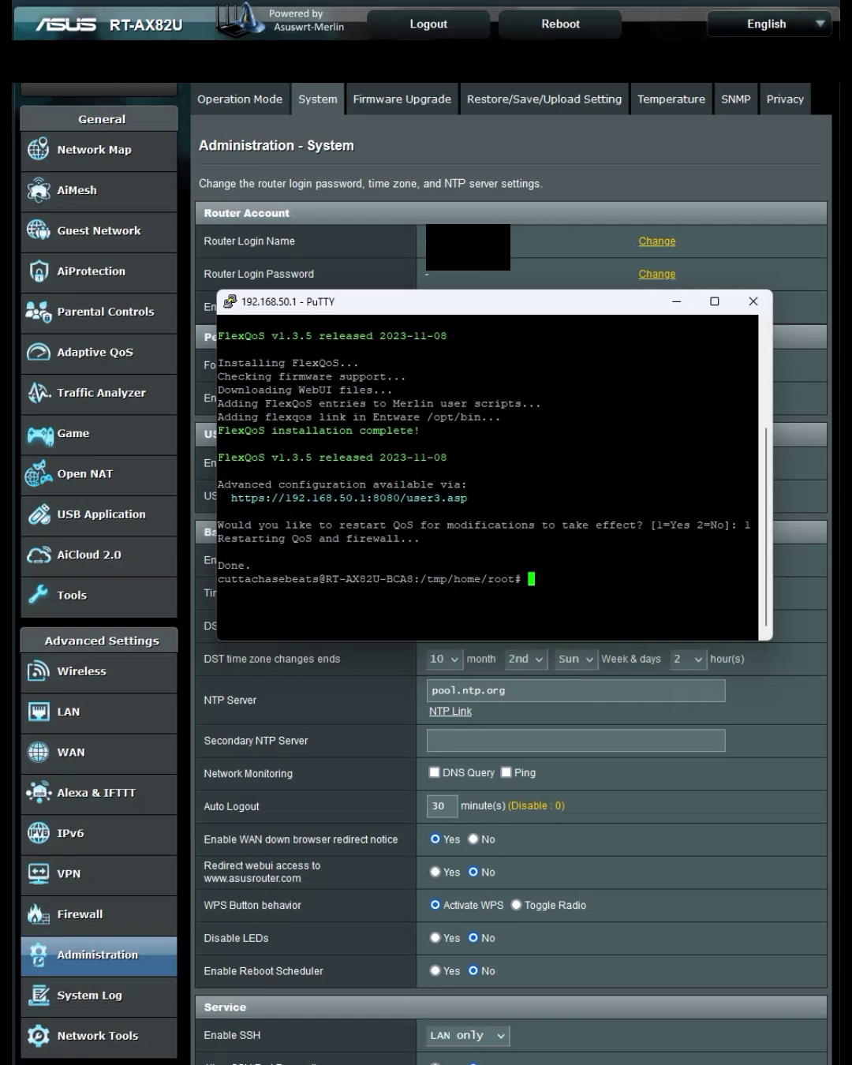
Switch back to the router's web interface and open the FlexQoS customization settings under Adaptive QoS
key(alt+Tab)
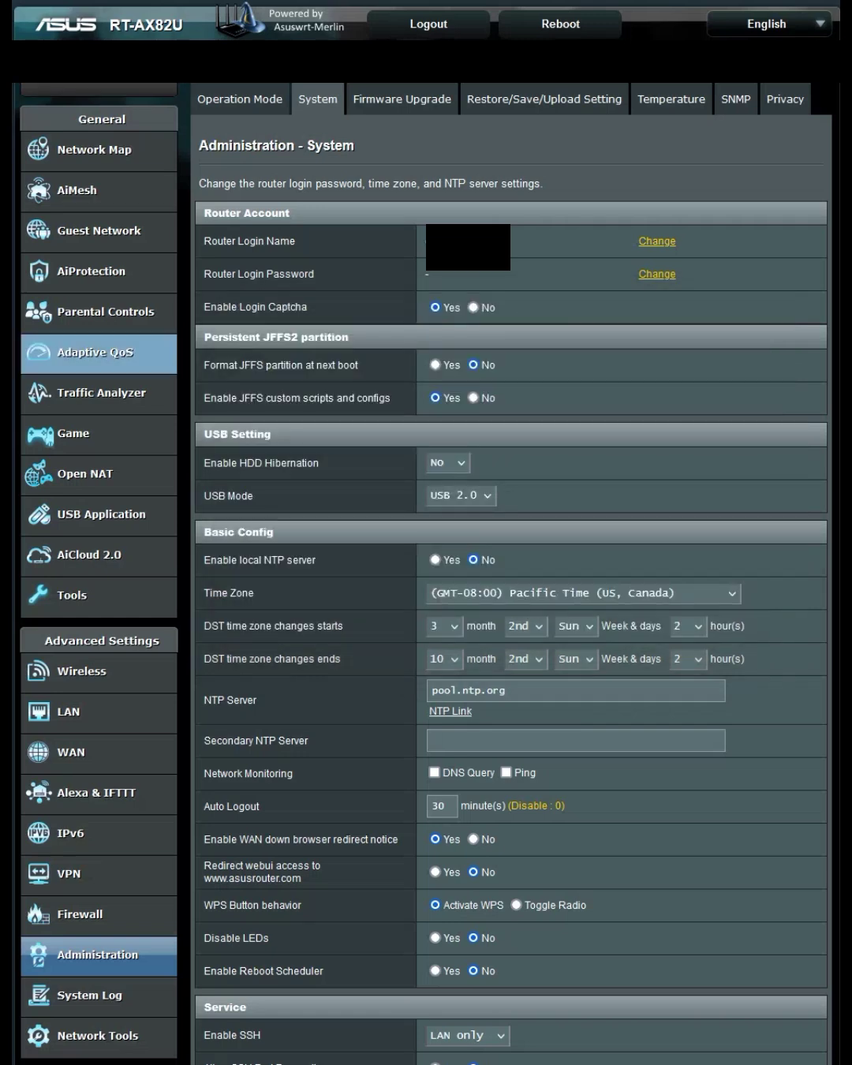
click(98, 353)
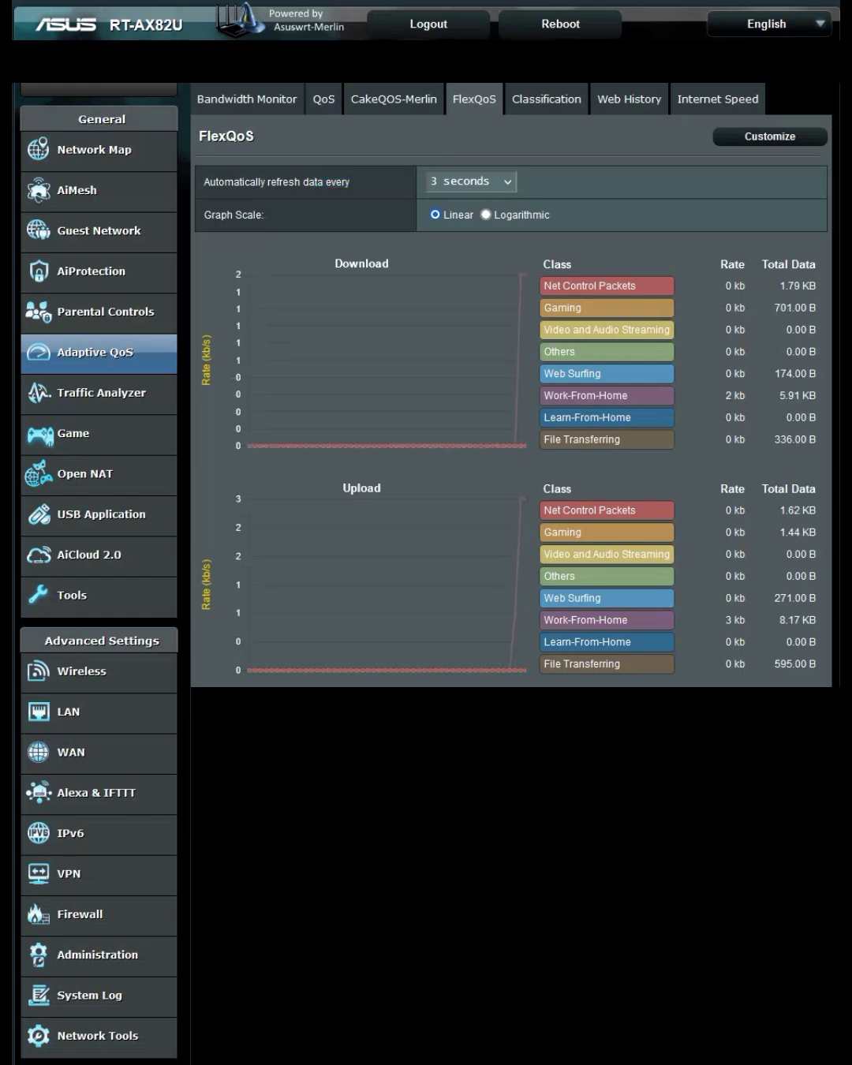
click(464, 181)
key(Escape)
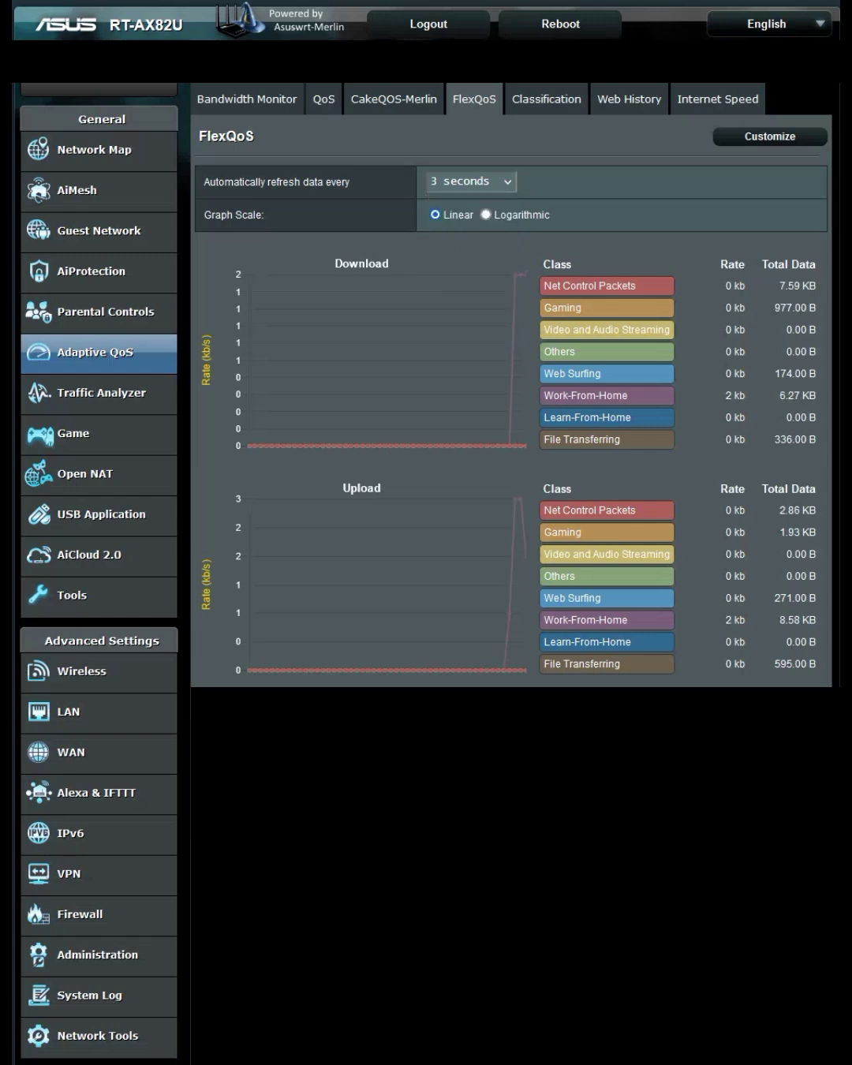
click(770, 136)
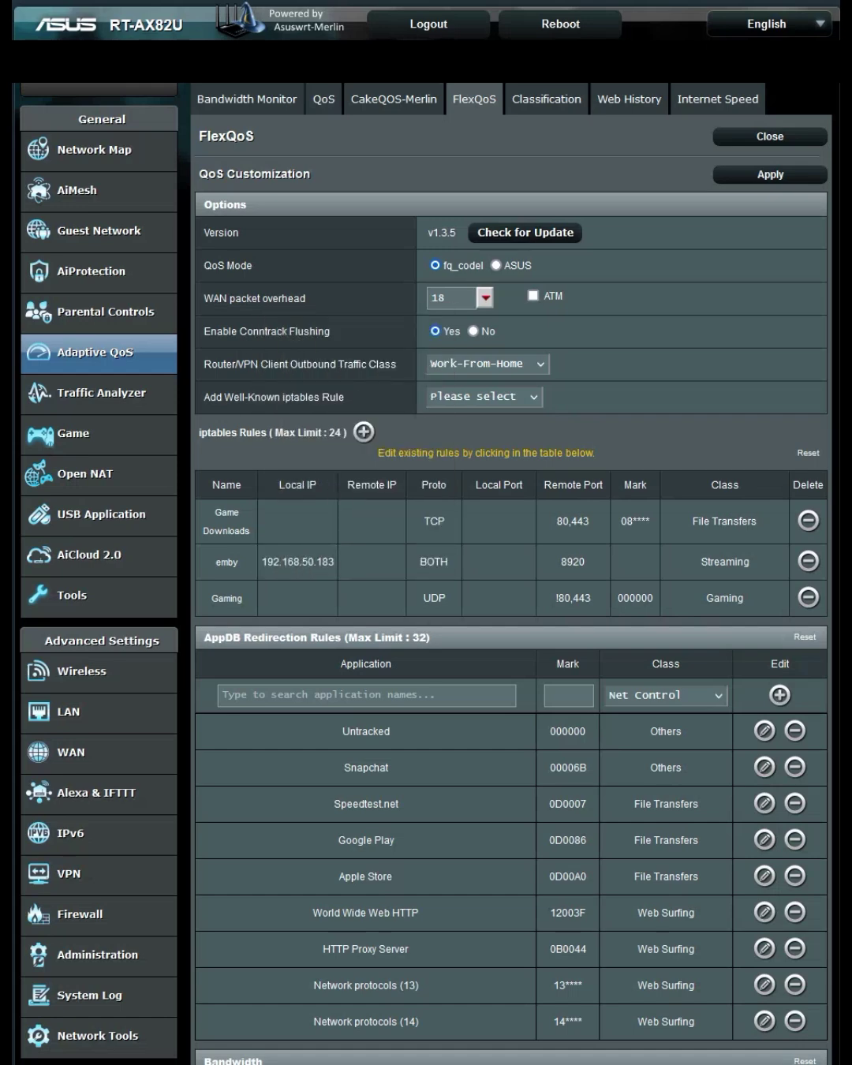
Set the WAN packet overhead to the Cable (DOCSIS) preset
click(485, 297)
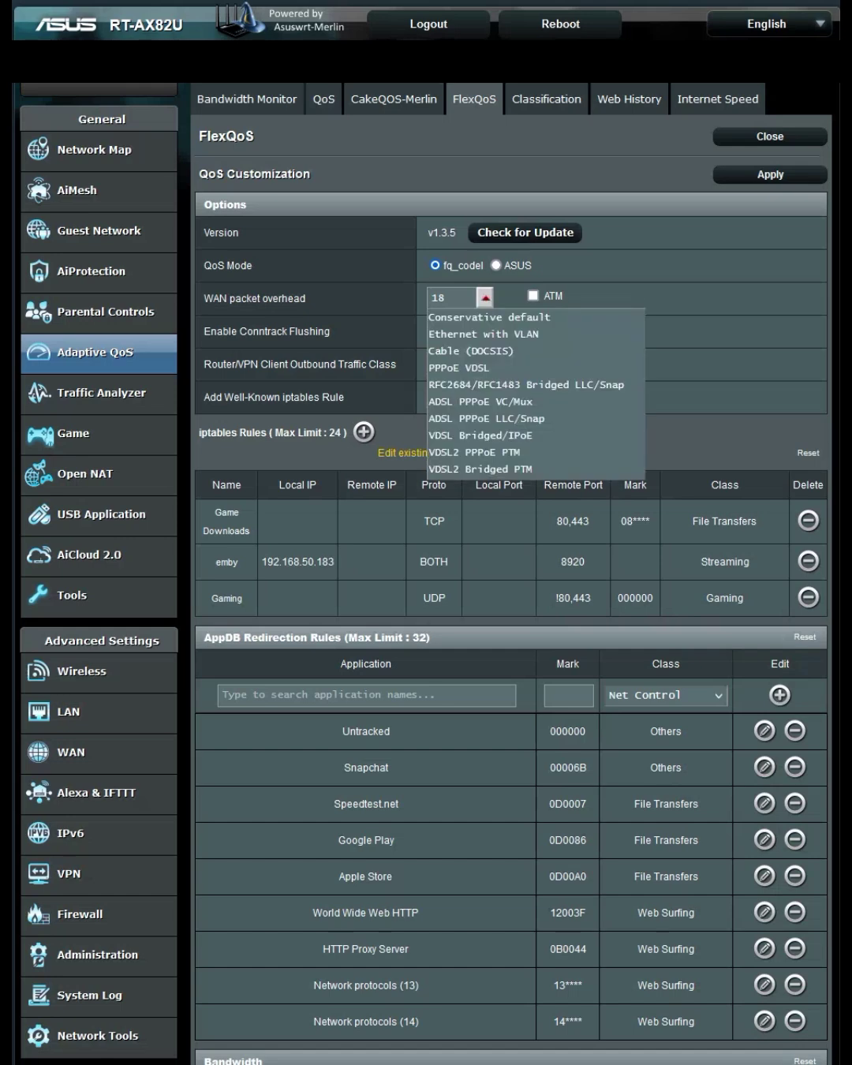
click(471, 351)
scroll(426, 533, down, 1)
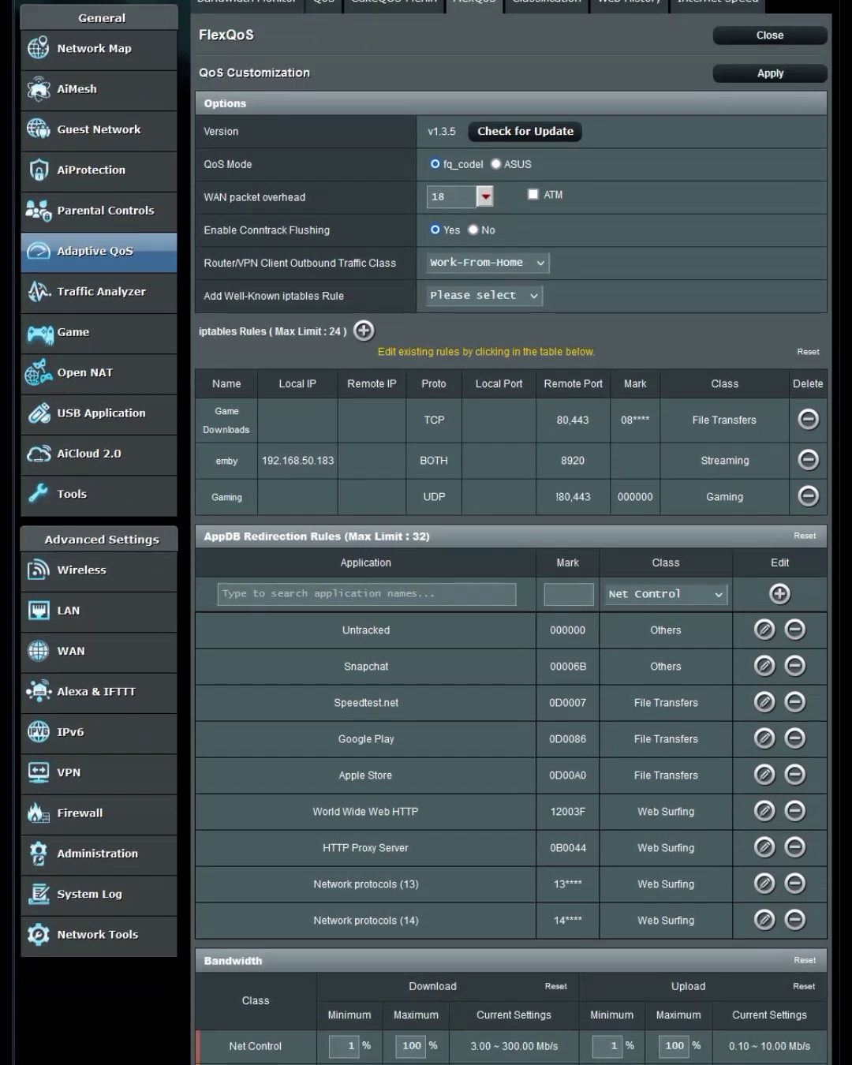
Delete the existing Gaming iptables rule and add the pre-defined Gaming Rule in its place
drag(209, 297, 292, 296)
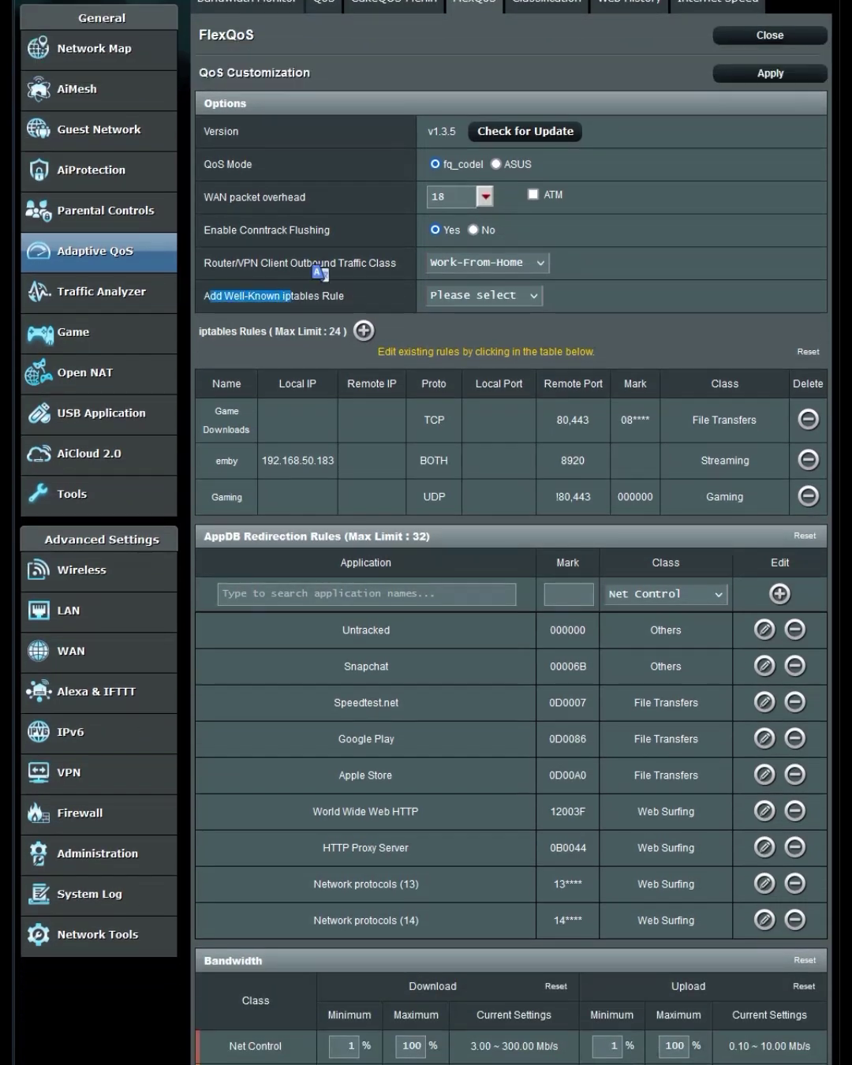
click(292, 296)
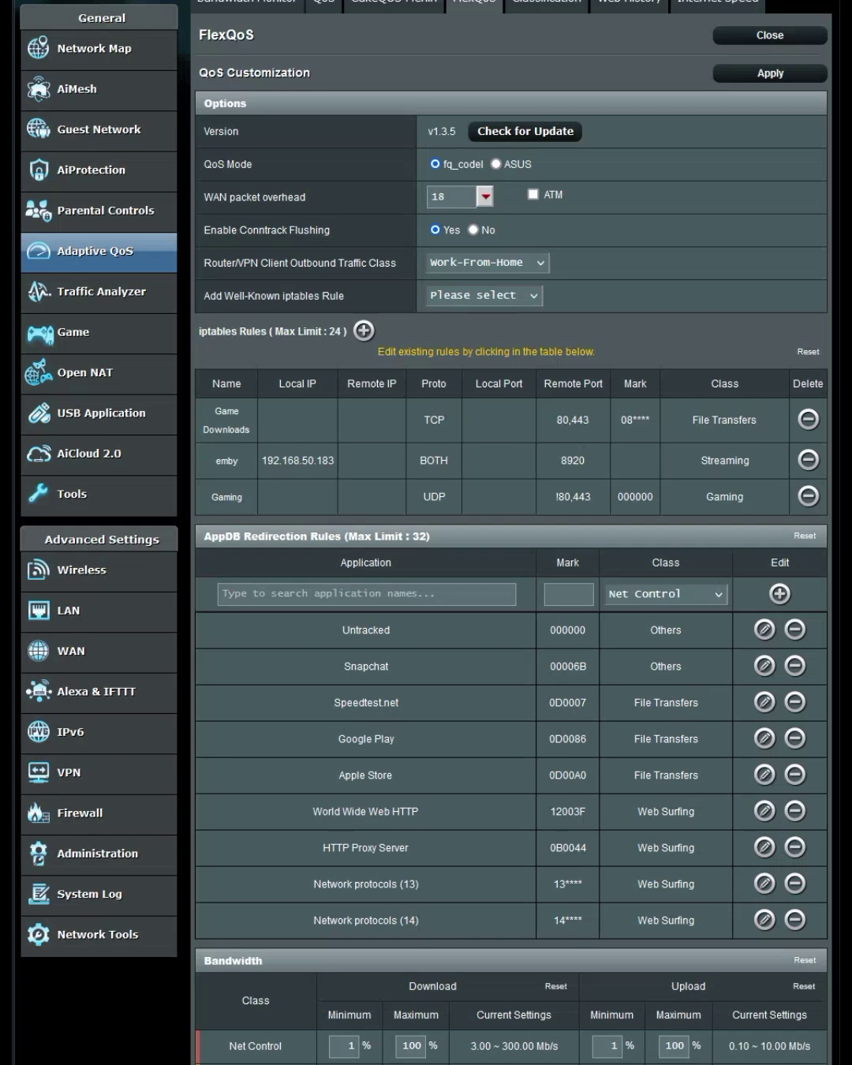
click(807, 496)
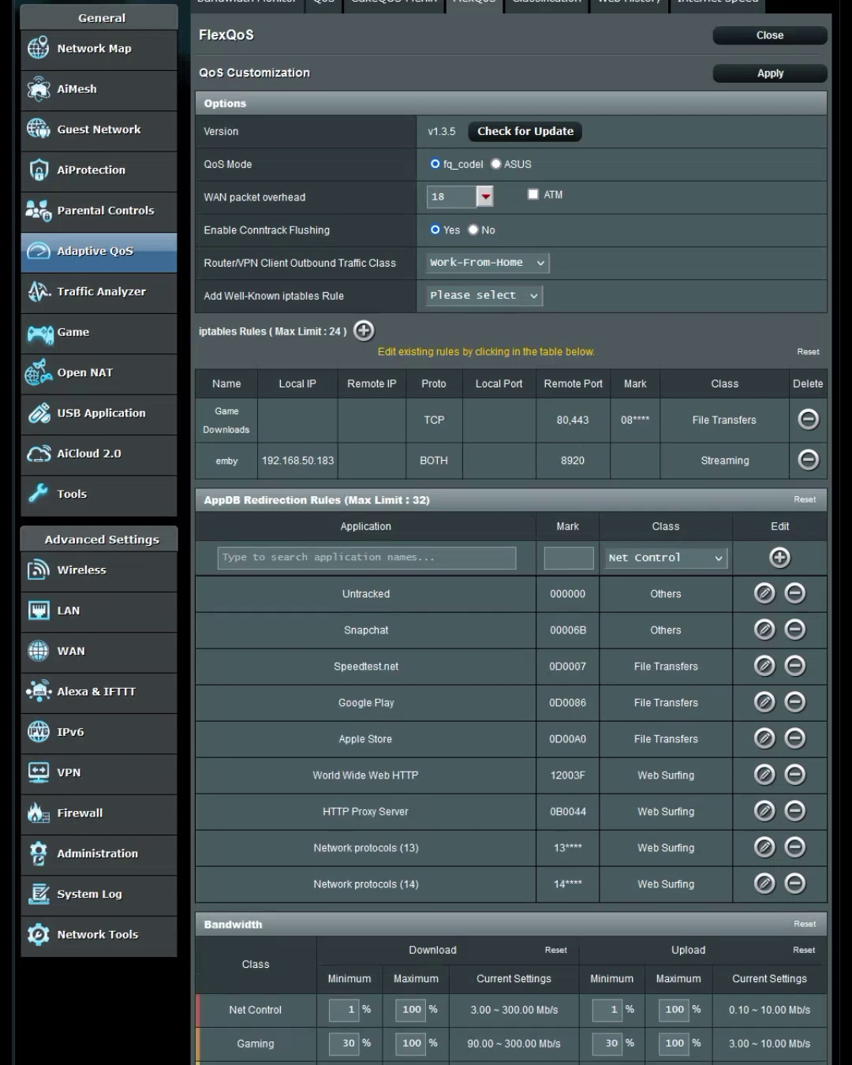
click(484, 295)
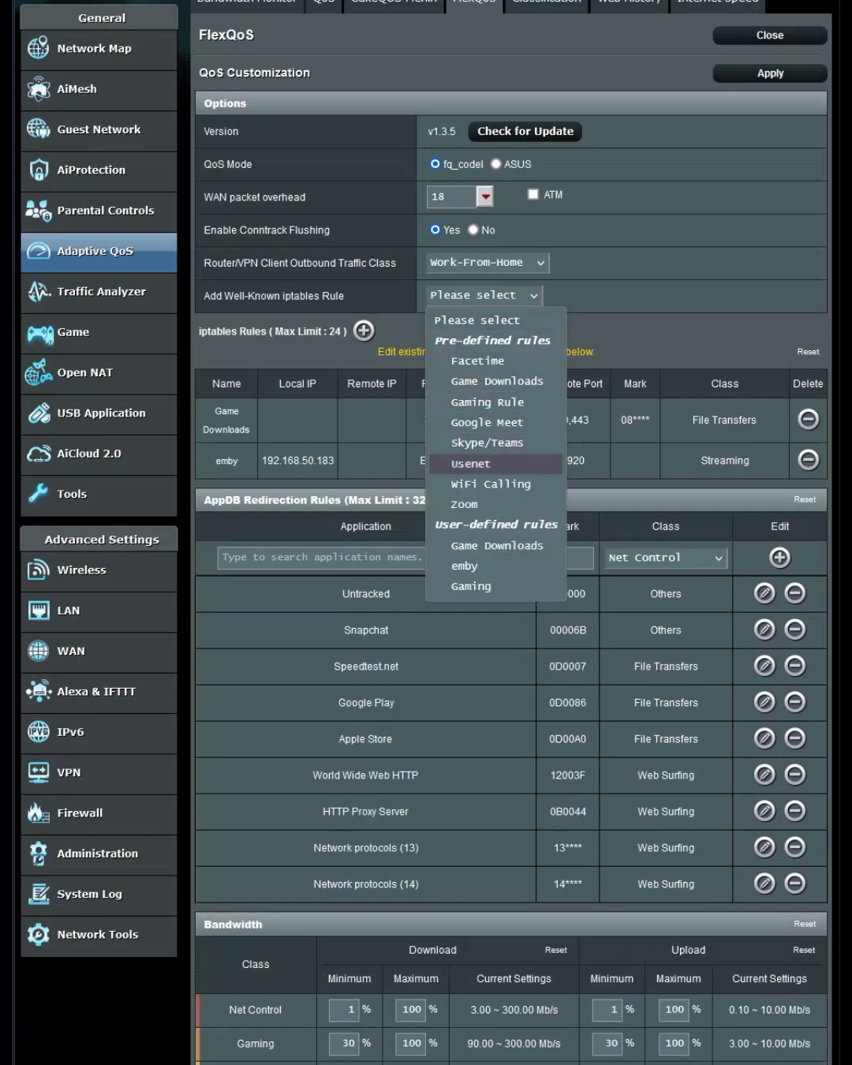
key(Up)
key(Up)
key(Return)
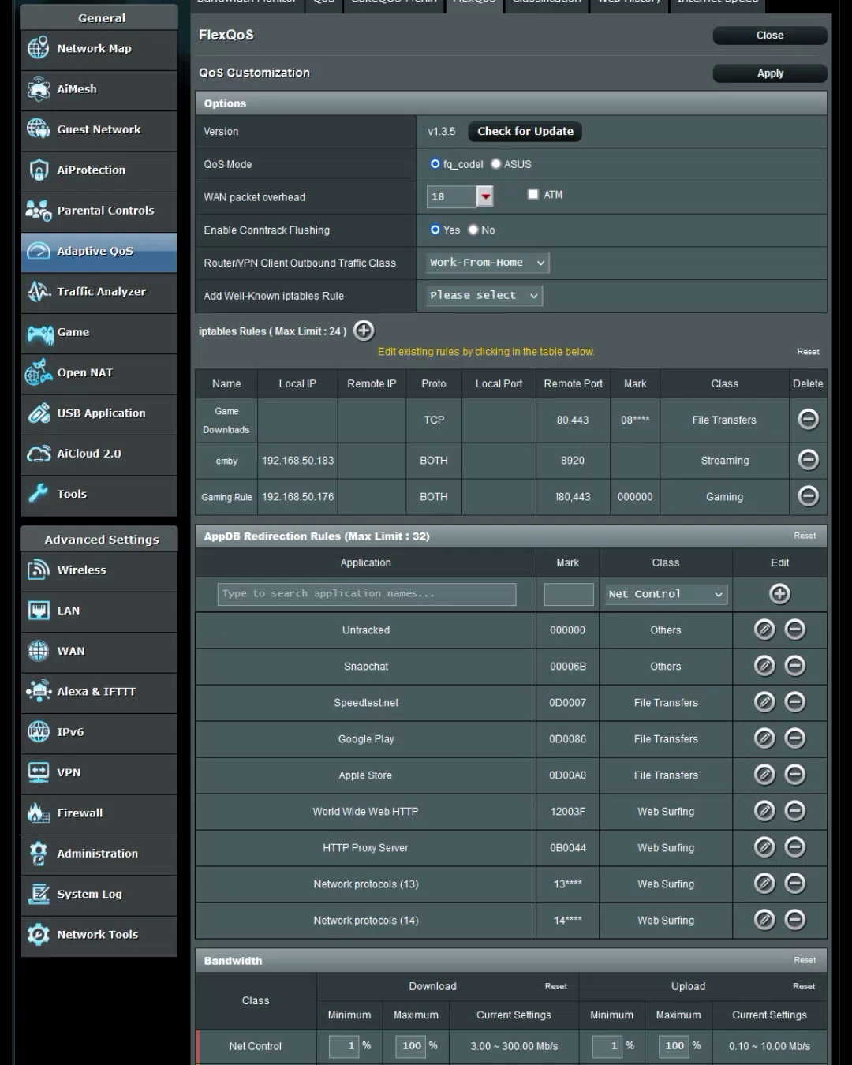
Clear the local IP of the new Gaming Rule and change its protocol to UDP
click(323, 496)
triple_click(323, 495)
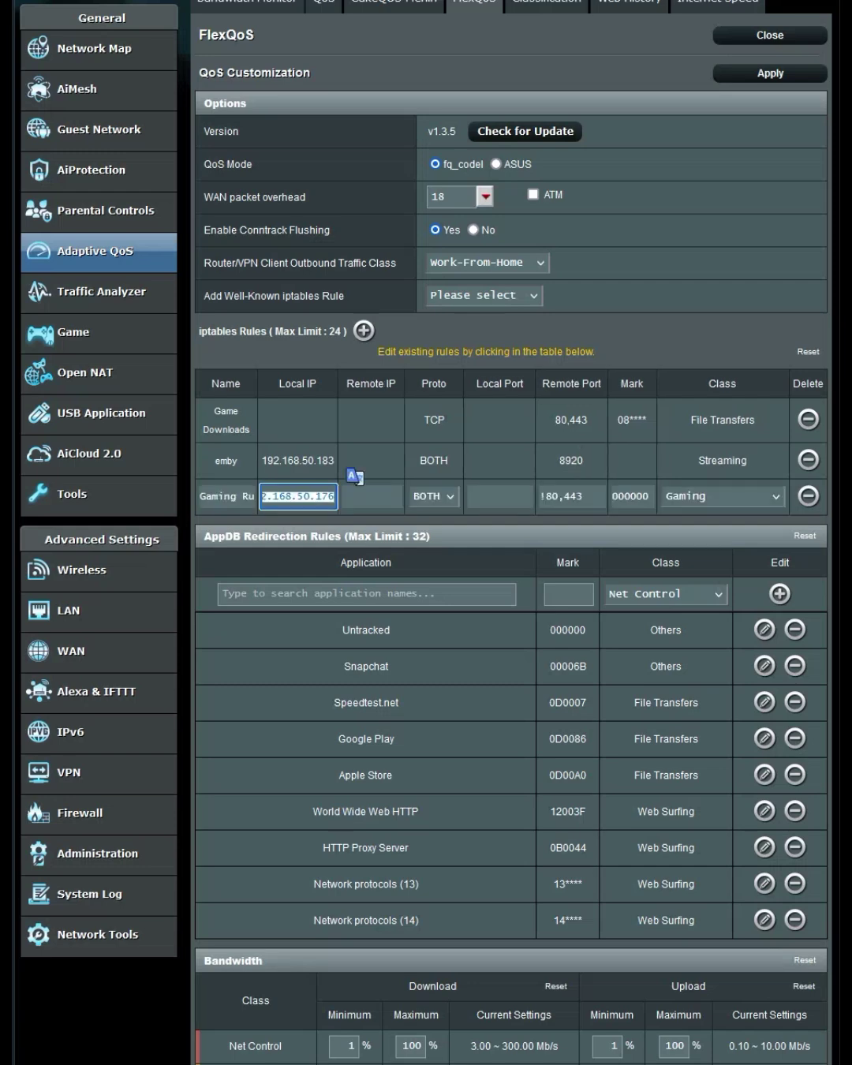
key(BackSpace)
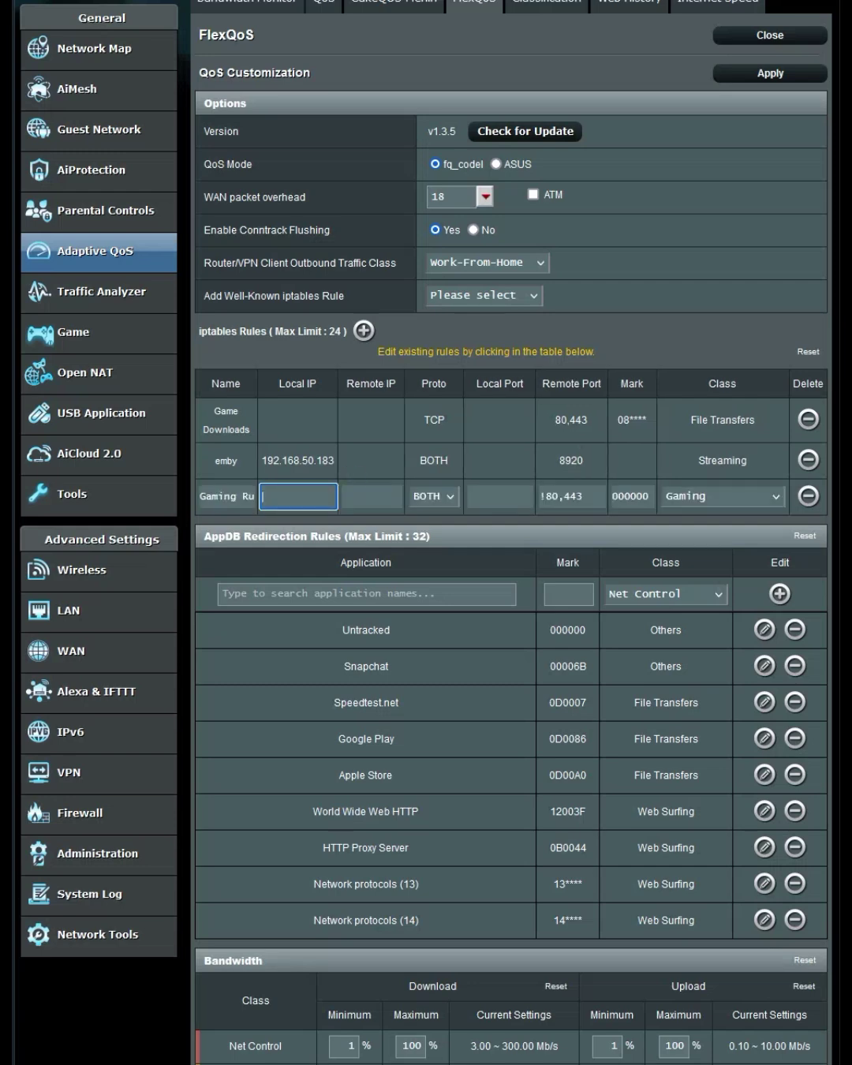
click(433, 496)
click(433, 496)
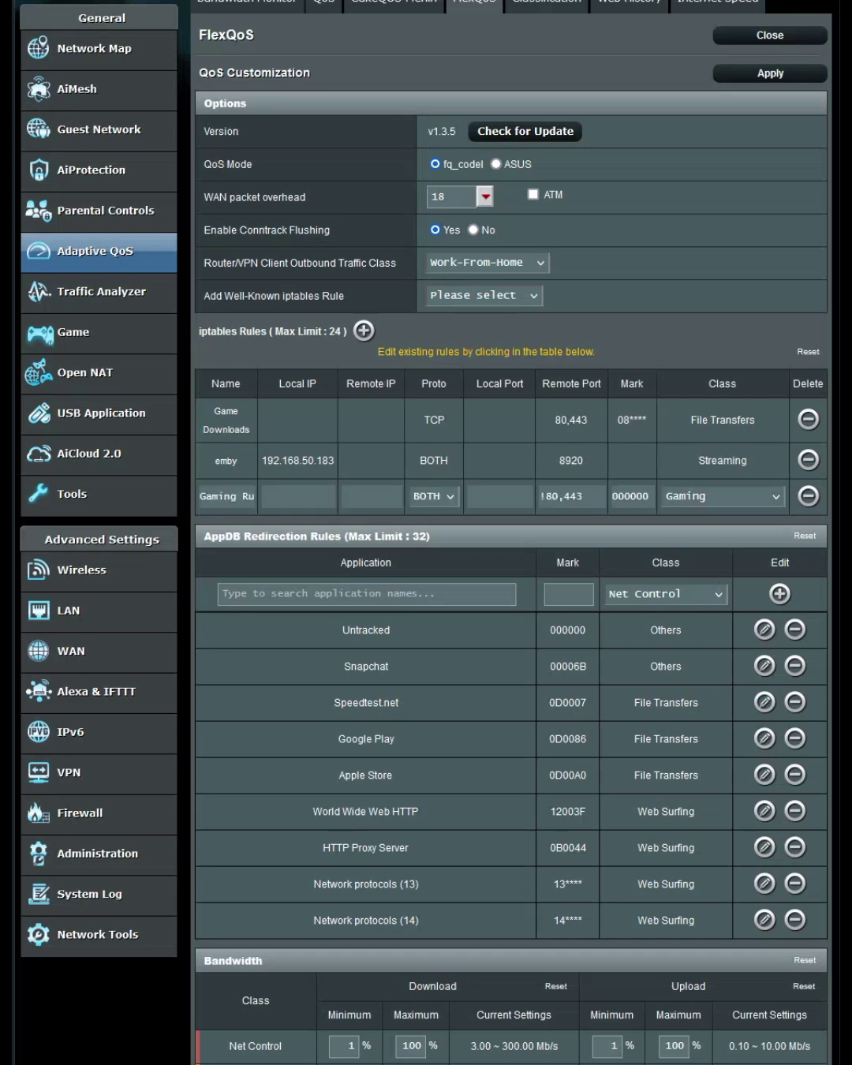
click(433, 496)
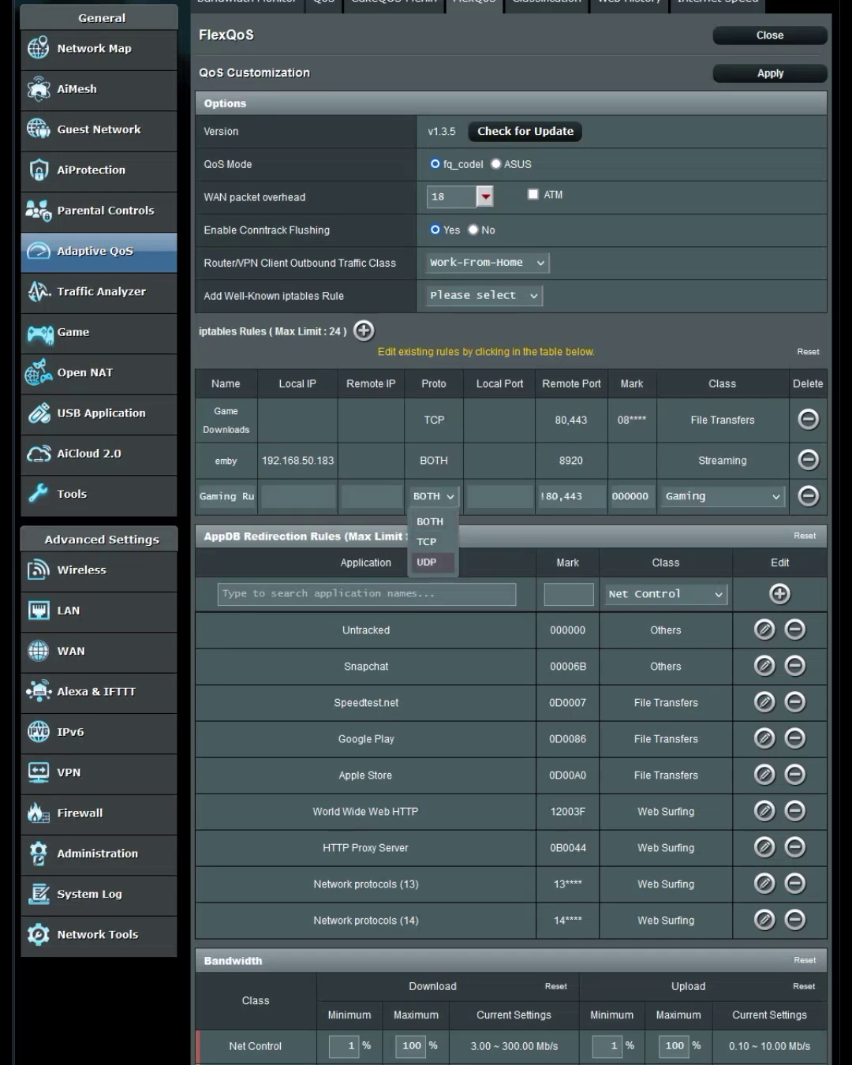
click(426, 562)
key(Return)
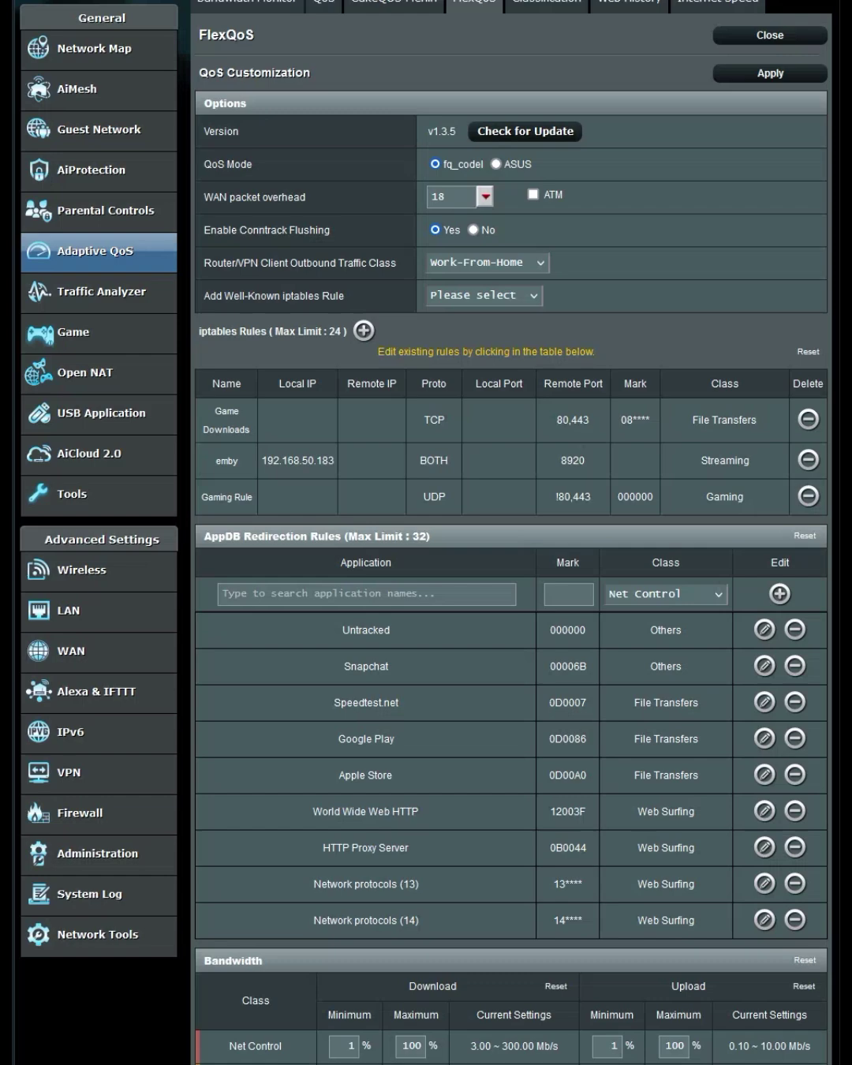
Examine the FlexQoS rules and the minimum and maximum download and upload bandwidth percentages for each traffic class
scroll(511, 533, up, 3)
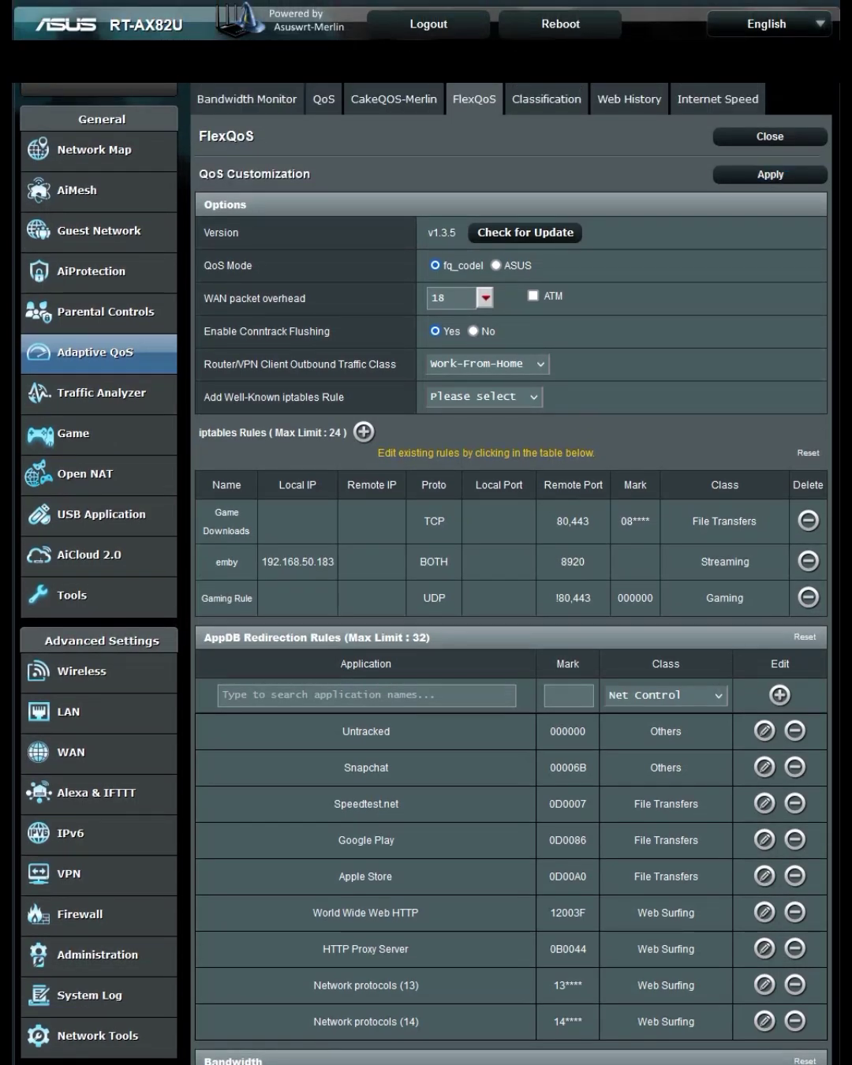
scroll(511, 533, down, 3)
scroll(510, 532, up, 3)
scroll(511, 532, down, 7)
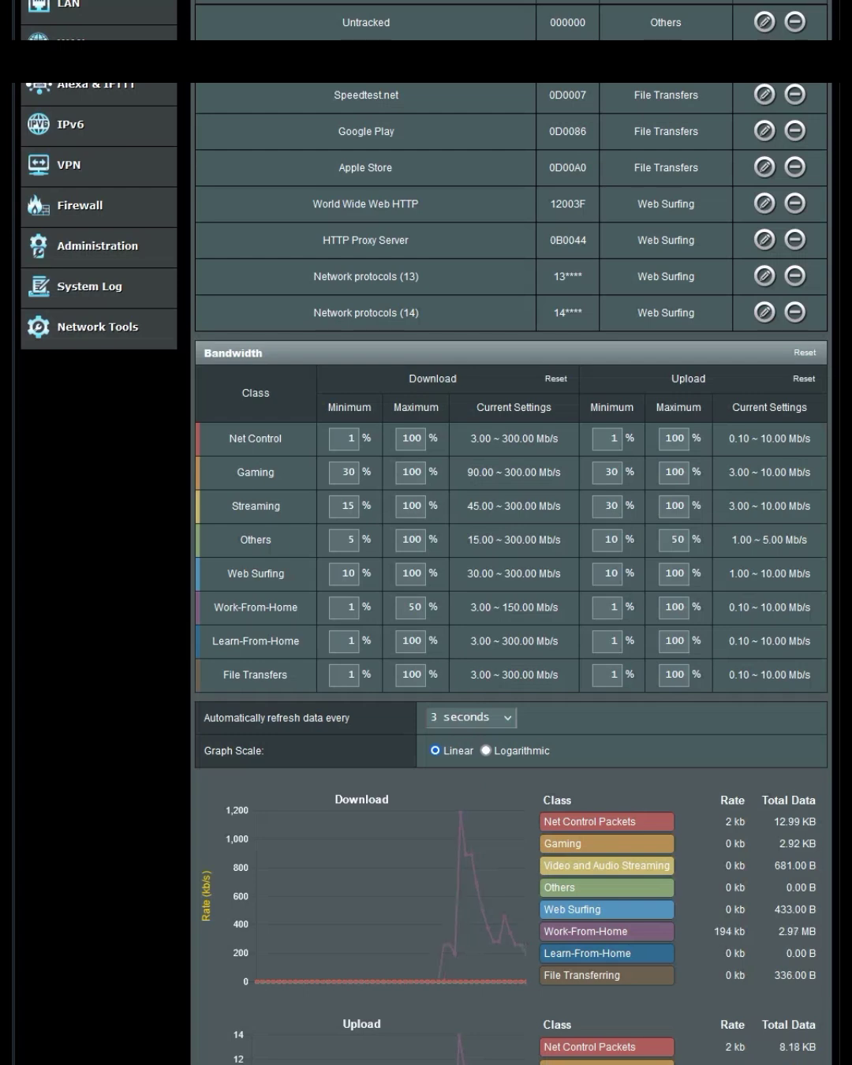
scroll(510, 532, up, 1)
drag(204, 453, 636, 741)
click(636, 742)
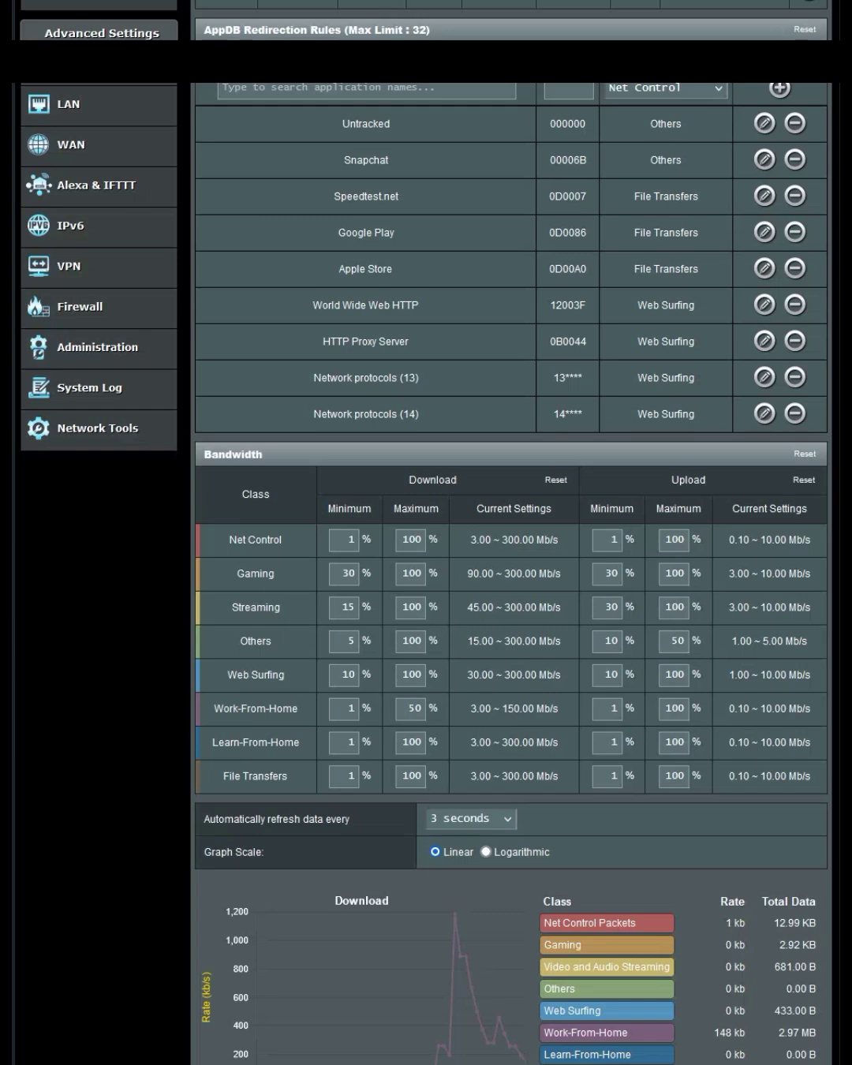
scroll(511, 552, up, 6)
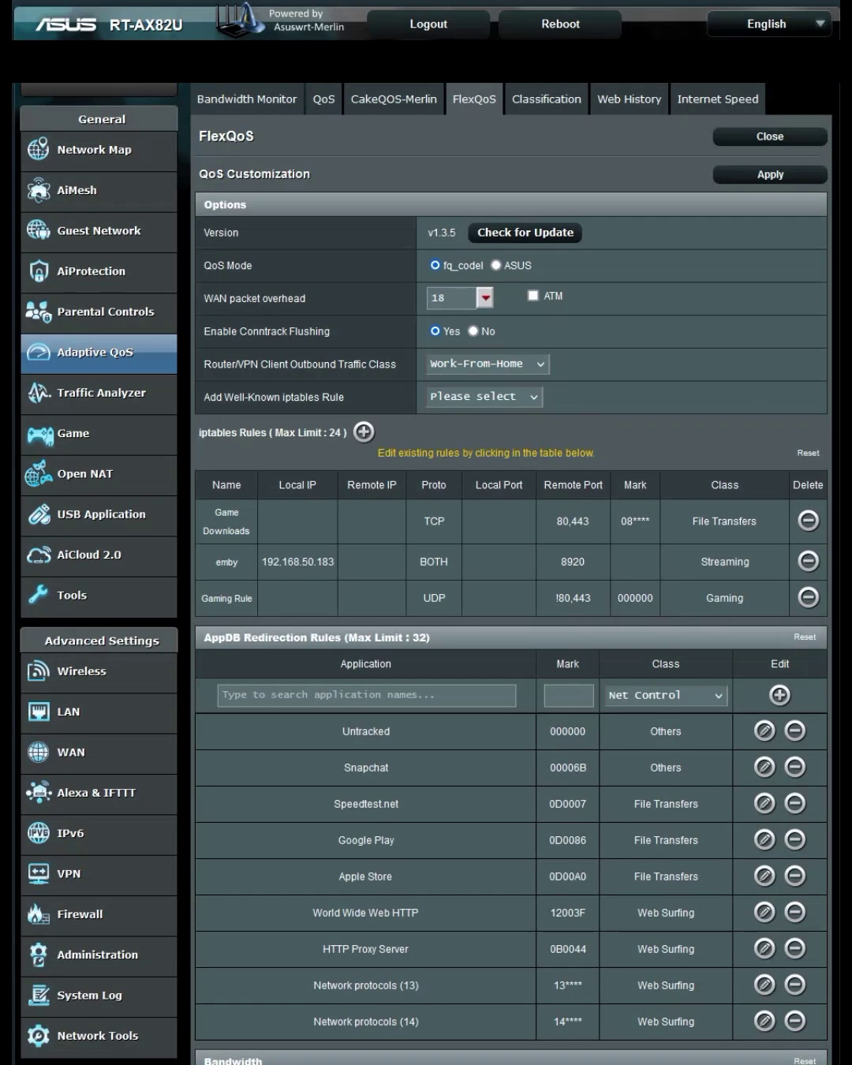